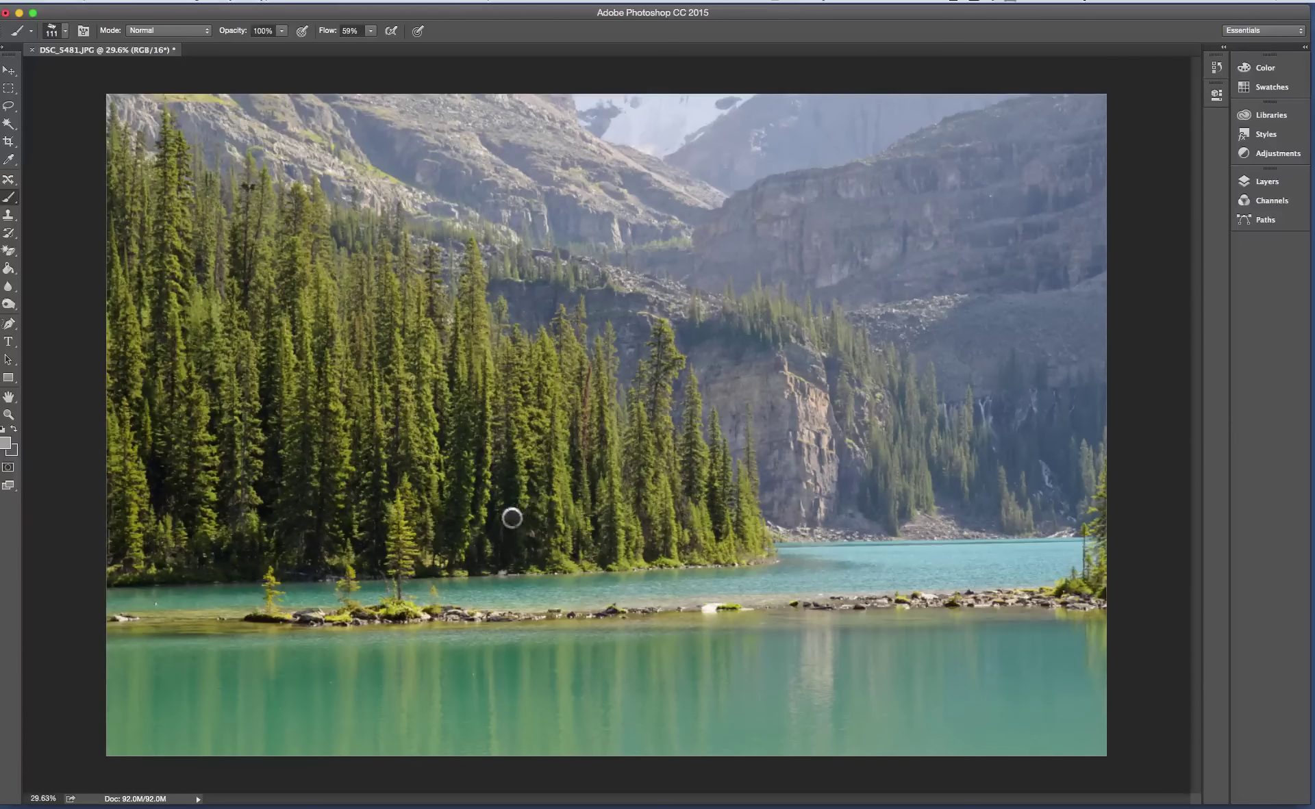
Step: Sample cliff colours and paint a blue-grey dab over the dark trees near the left shore
drag(520, 523, 524, 518)
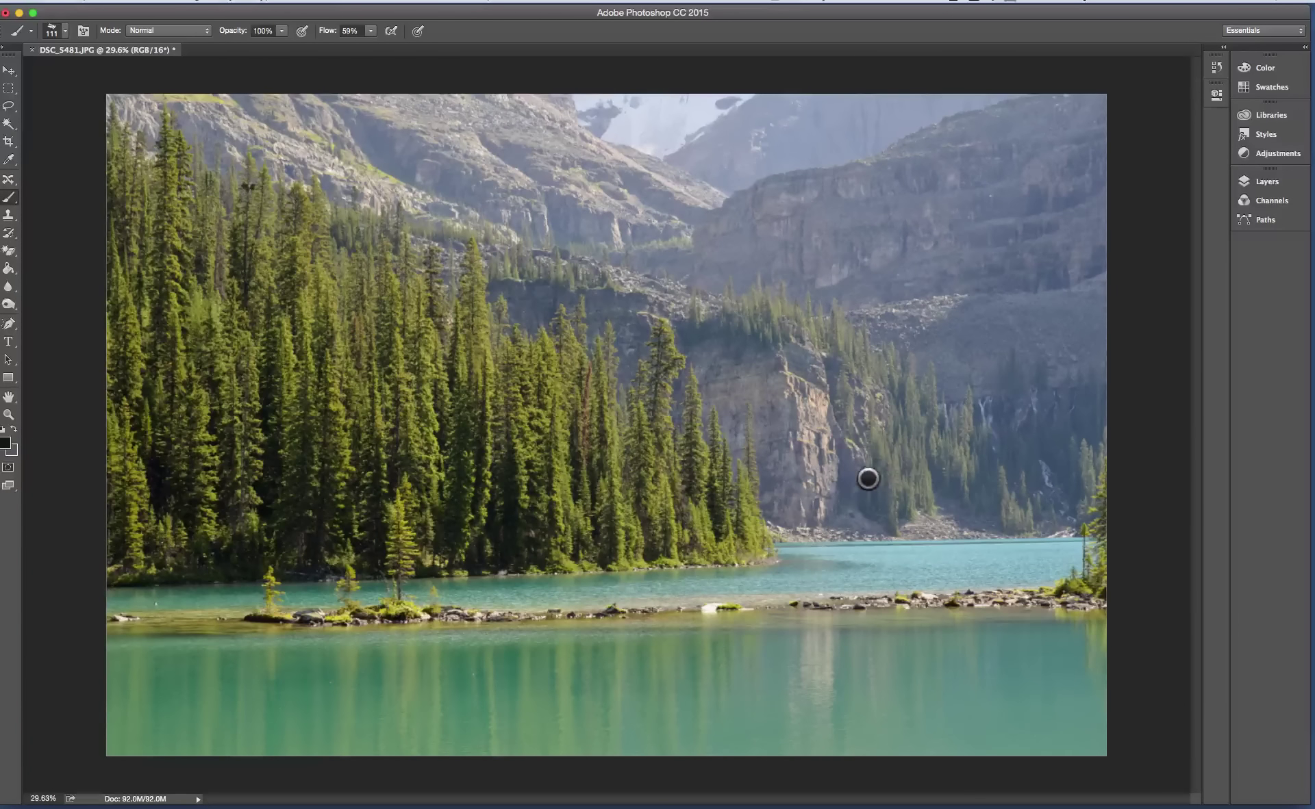
mouse_move(867, 479)
mouse_down()
mouse_move(875, 507)
mouse_move(871, 468)
mouse_move(871, 515)
mouse_move(869, 467)
mouse_move(851, 494)
mouse_up()
alt+click(869, 486)
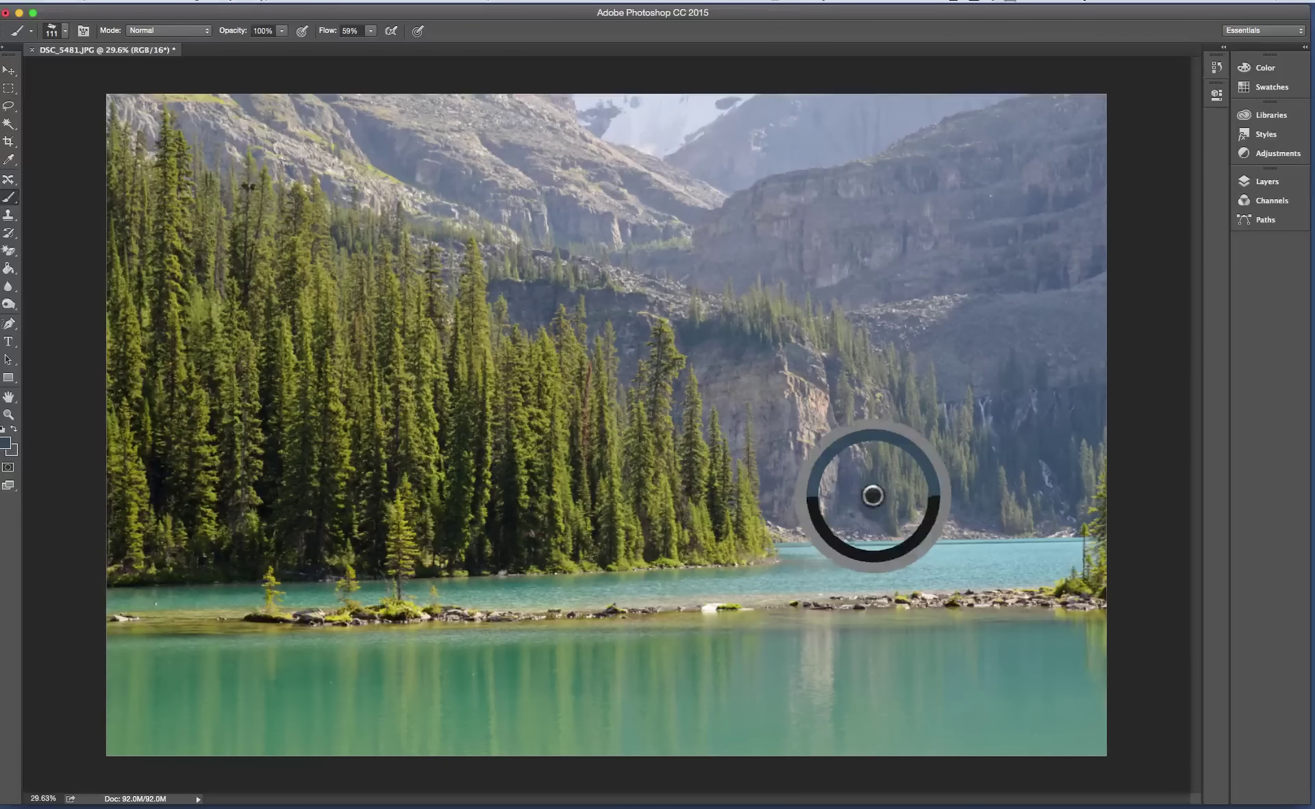
mouse_move(518, 496)
mouse_down()
mouse_move(504, 539)
mouse_move(499, 484)
mouse_move(511, 528)
mouse_up()
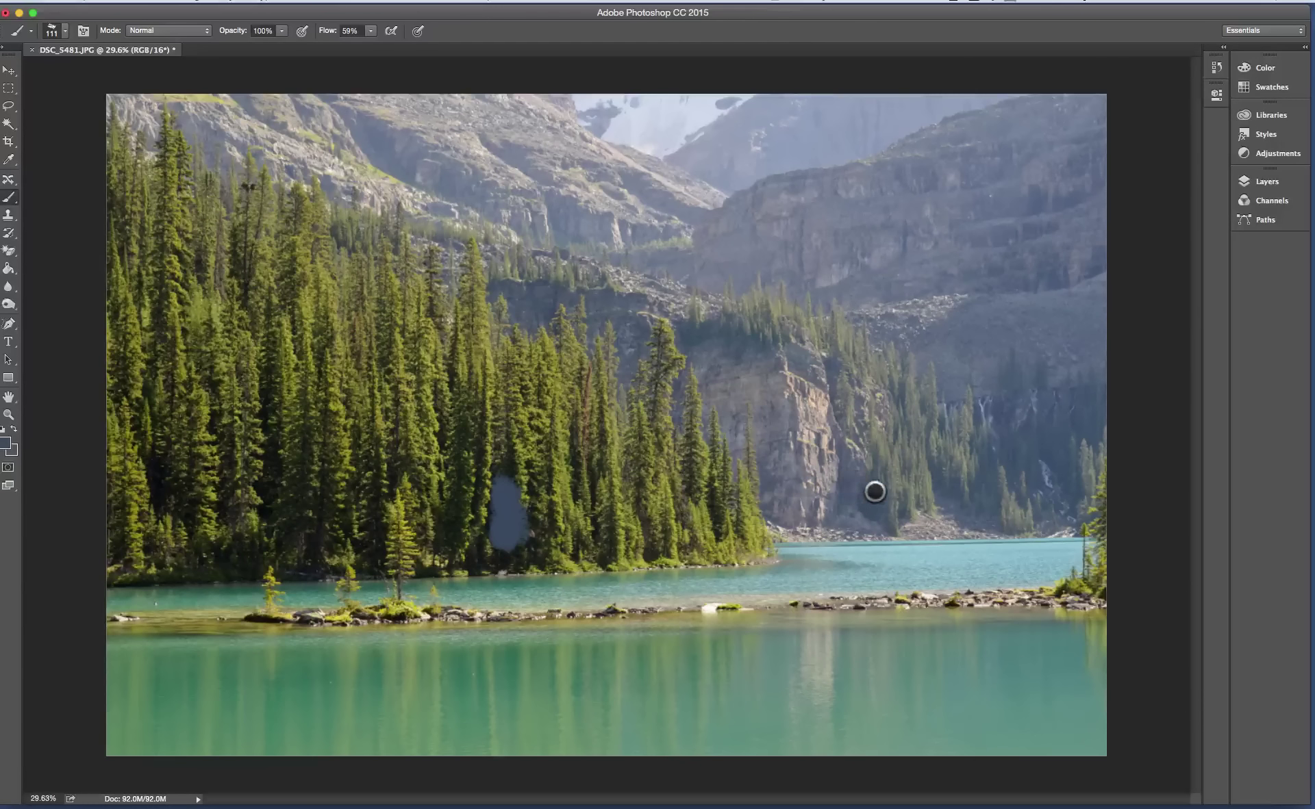
Step: Undo the blue-grey dab, then paint a dark olive from the near trees on the far slope
key(super+alt+z)
key(super+alt+z)
key(super+alt+z)
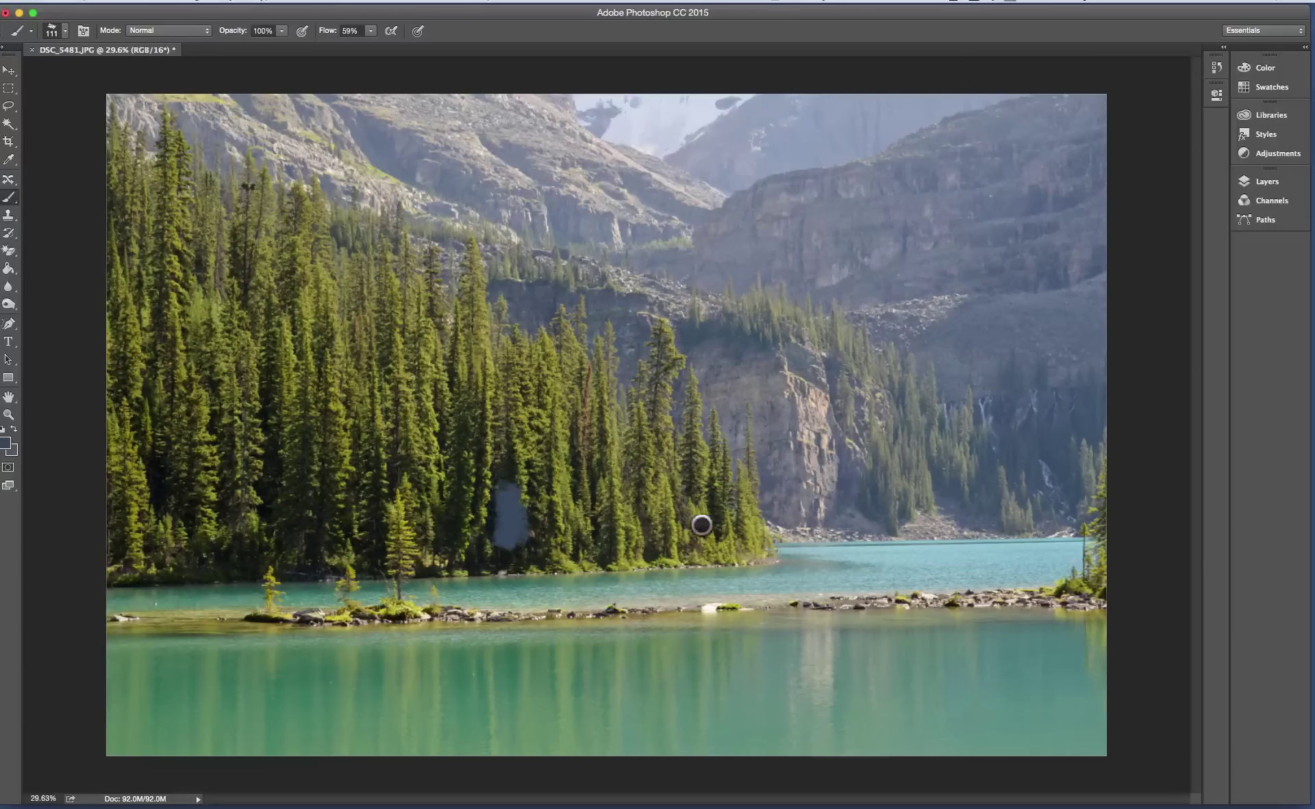
alt+click(561, 484)
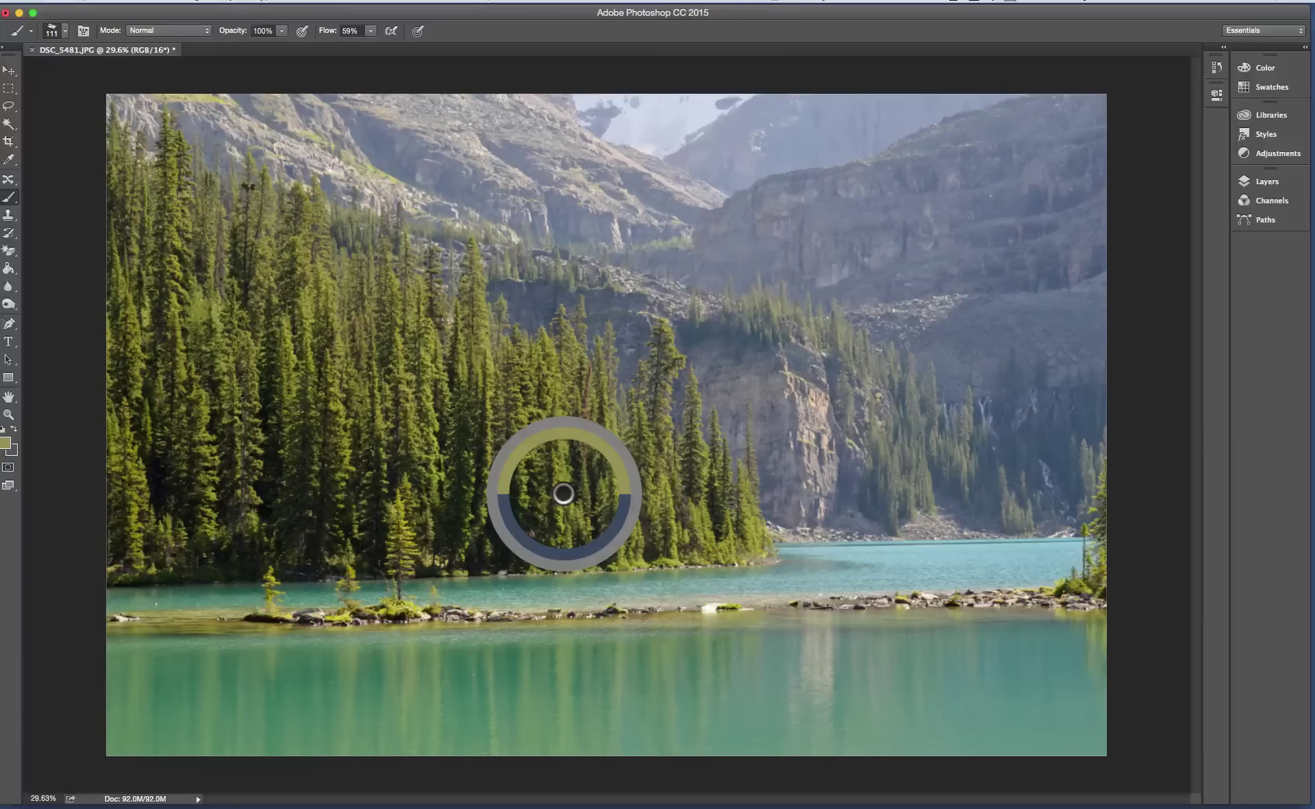
alt+click(529, 435)
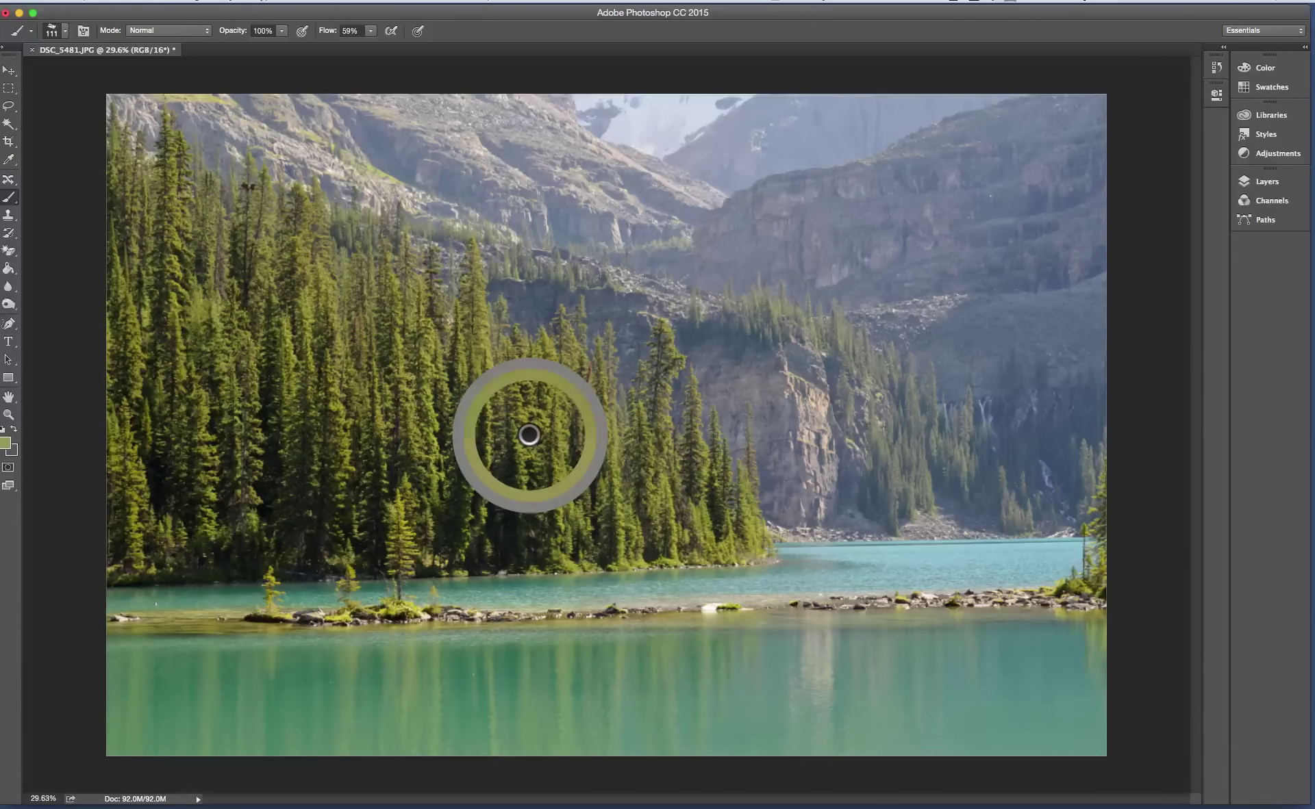
drag(528, 435, 531, 436)
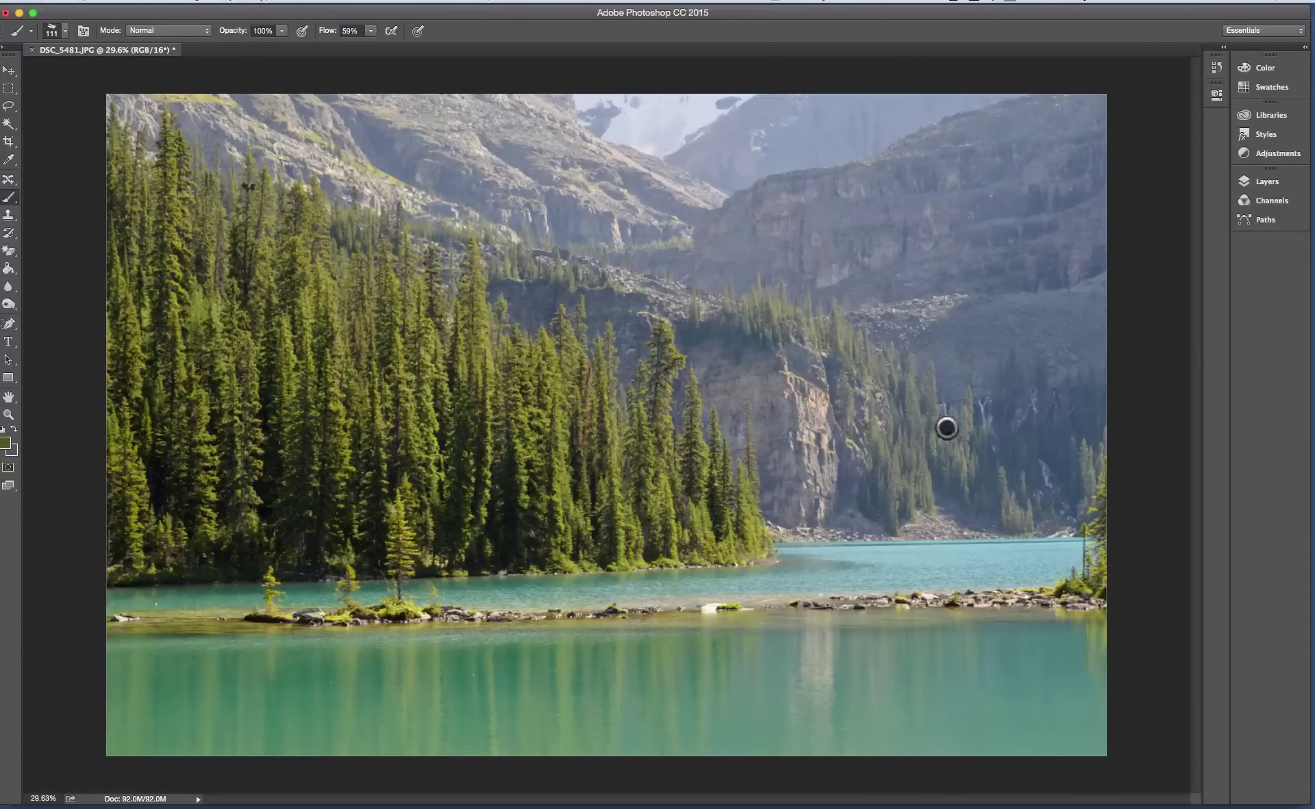
mouse_move(907, 423)
mouse_down()
mouse_move(912, 475)
mouse_move(910, 408)
mouse_move(917, 459)
mouse_up()
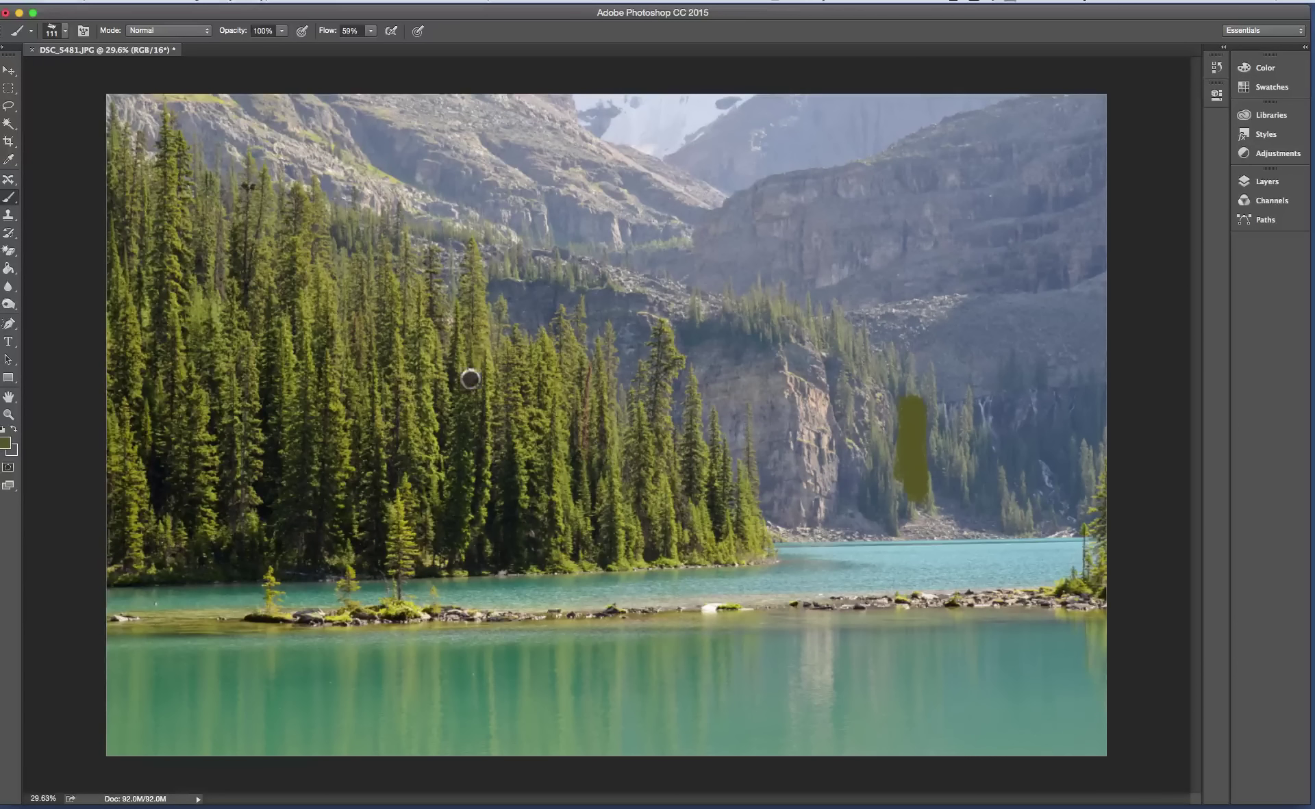
Step: Paint a second, darker olive dab on the far slope, then undo all the olive dabs
alt+click(335, 378)
drag(852, 352, 854, 424)
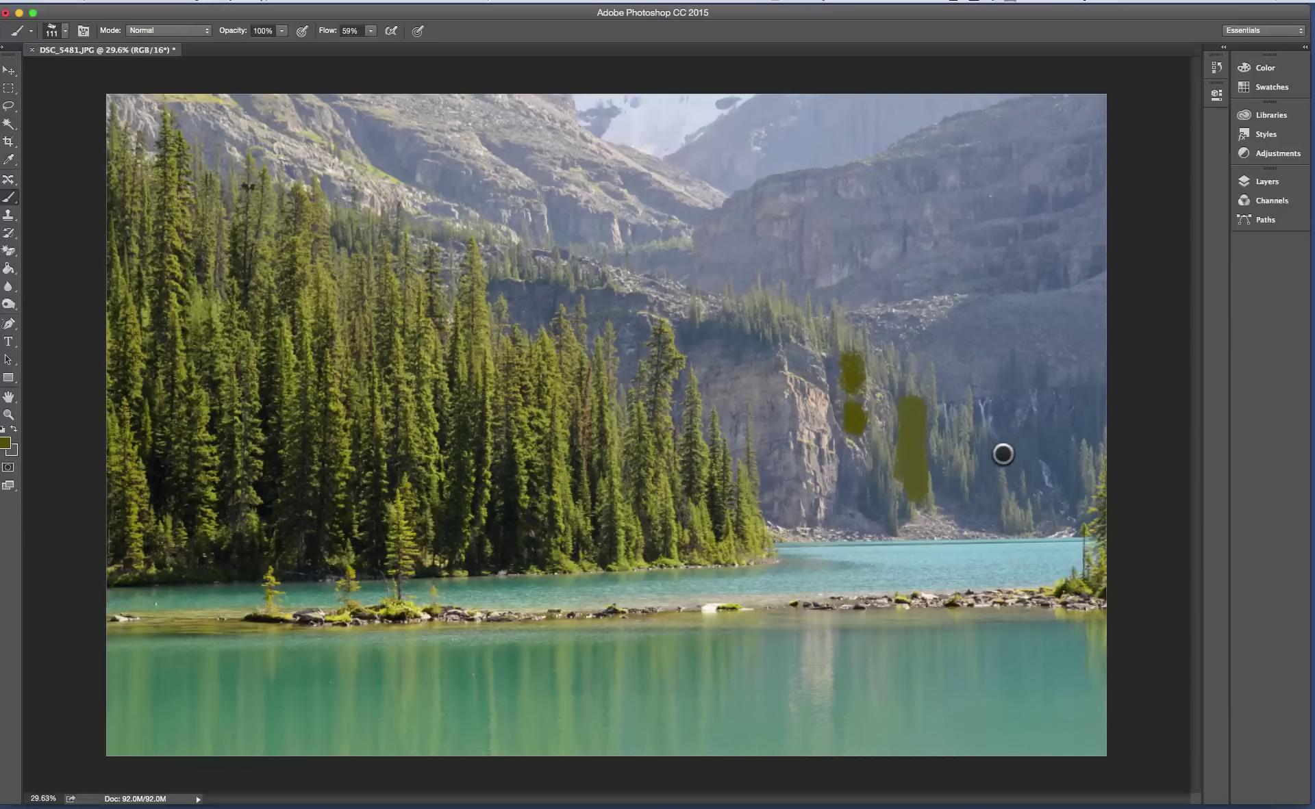
key(super+z)
key(alt+super+z)
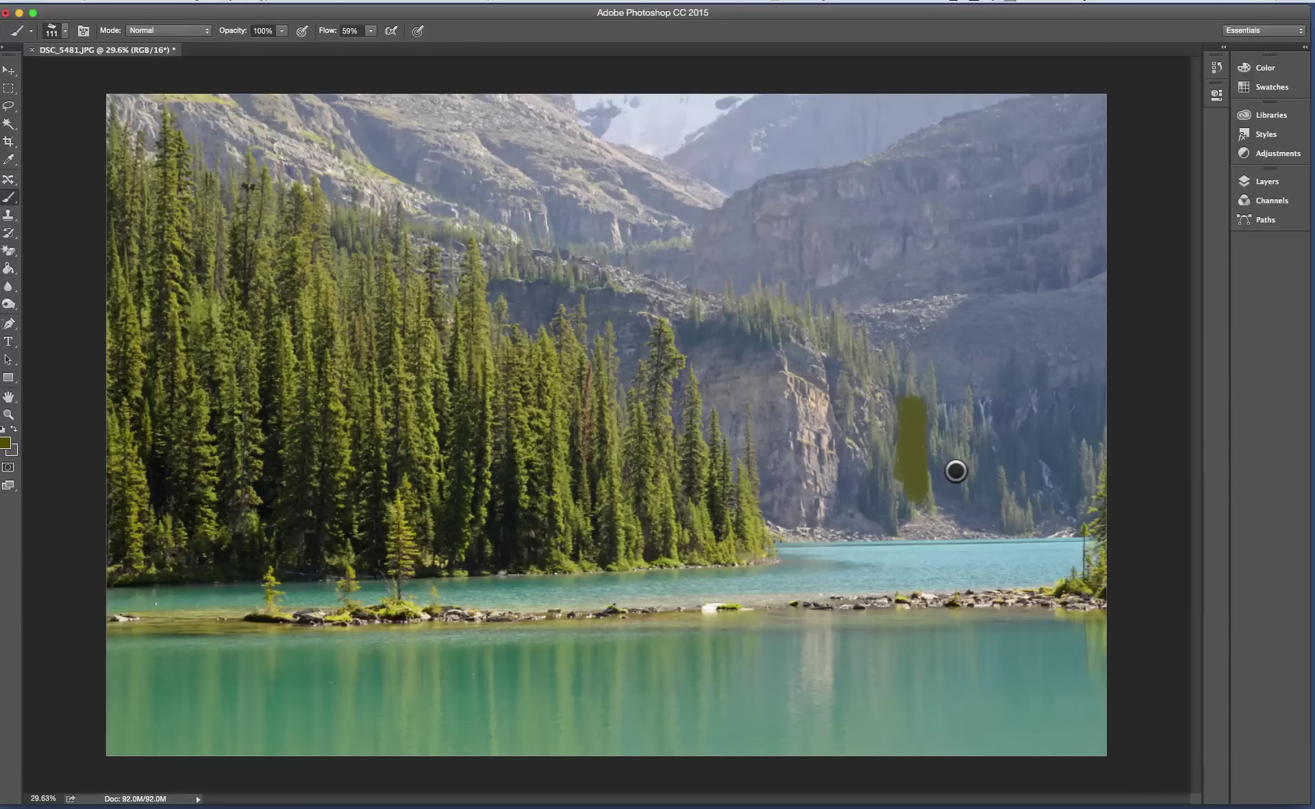
key(alt+super+z)
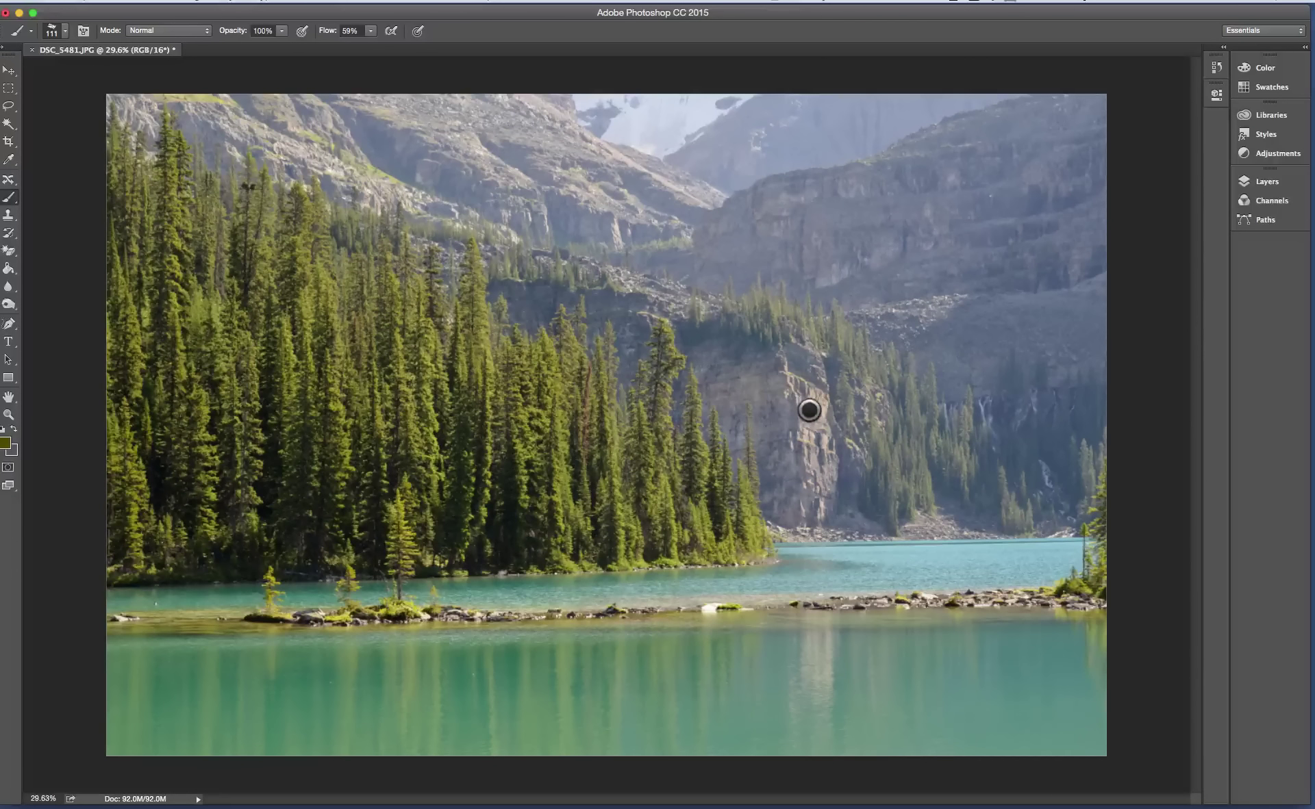
Step: Test an olive stroke on the cliff, undo it, and load a light tan sampled from the sunlit cliff
drag(809, 410, 813, 423)
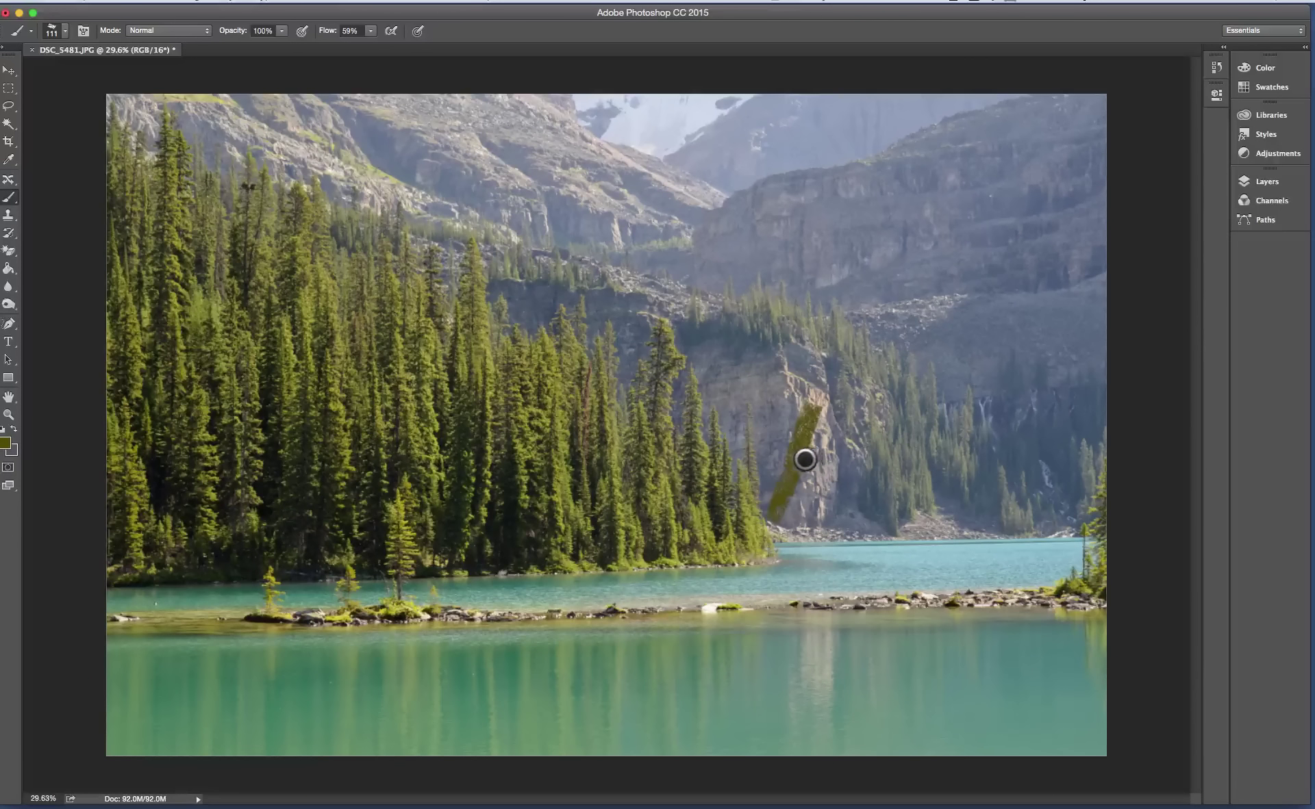
key(super+z)
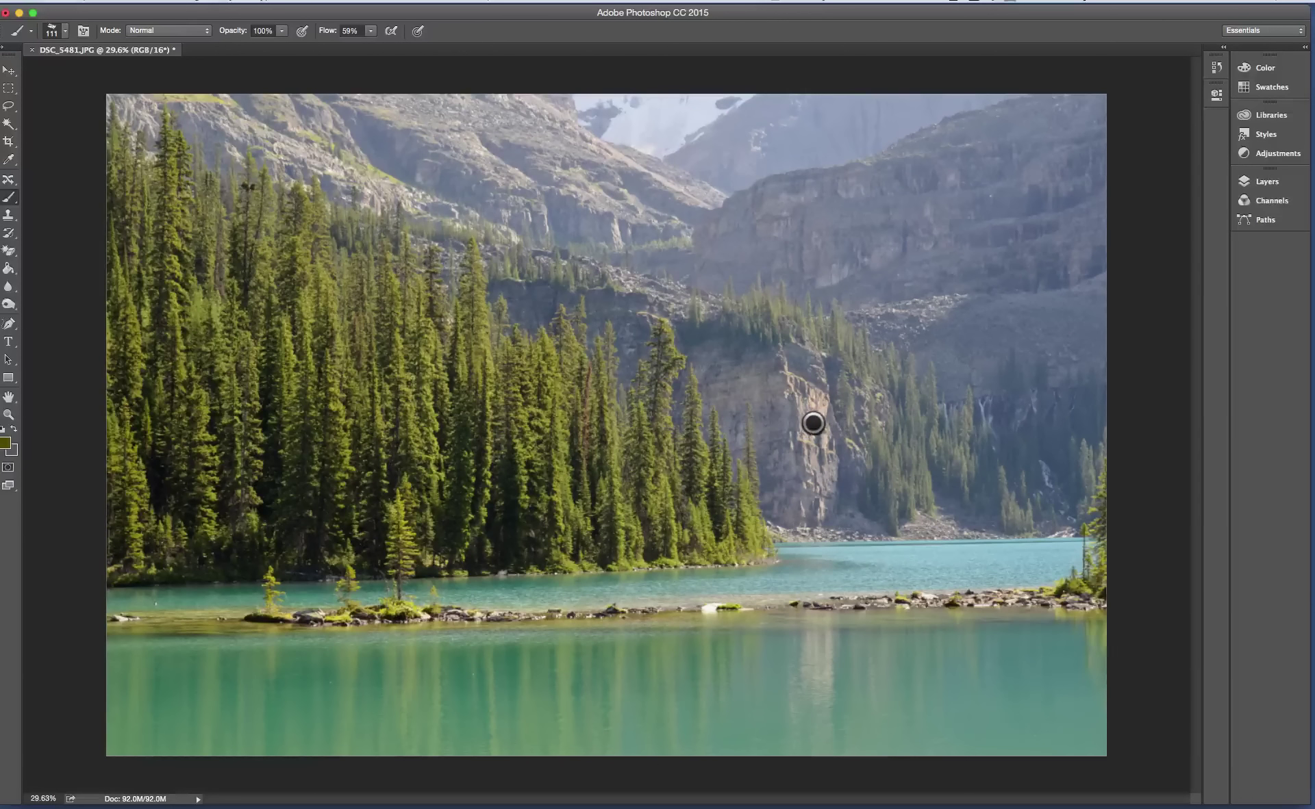
alt+click(810, 423)
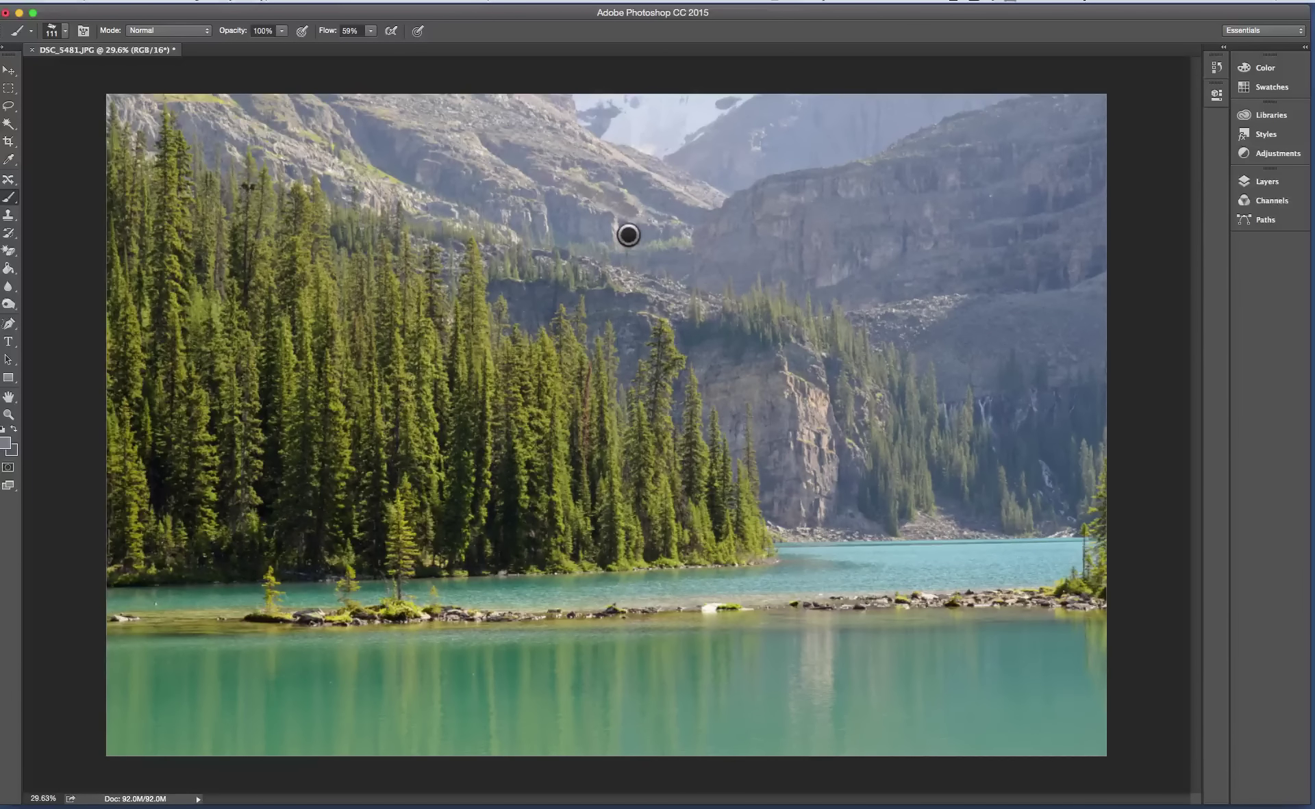
alt+click(817, 409)
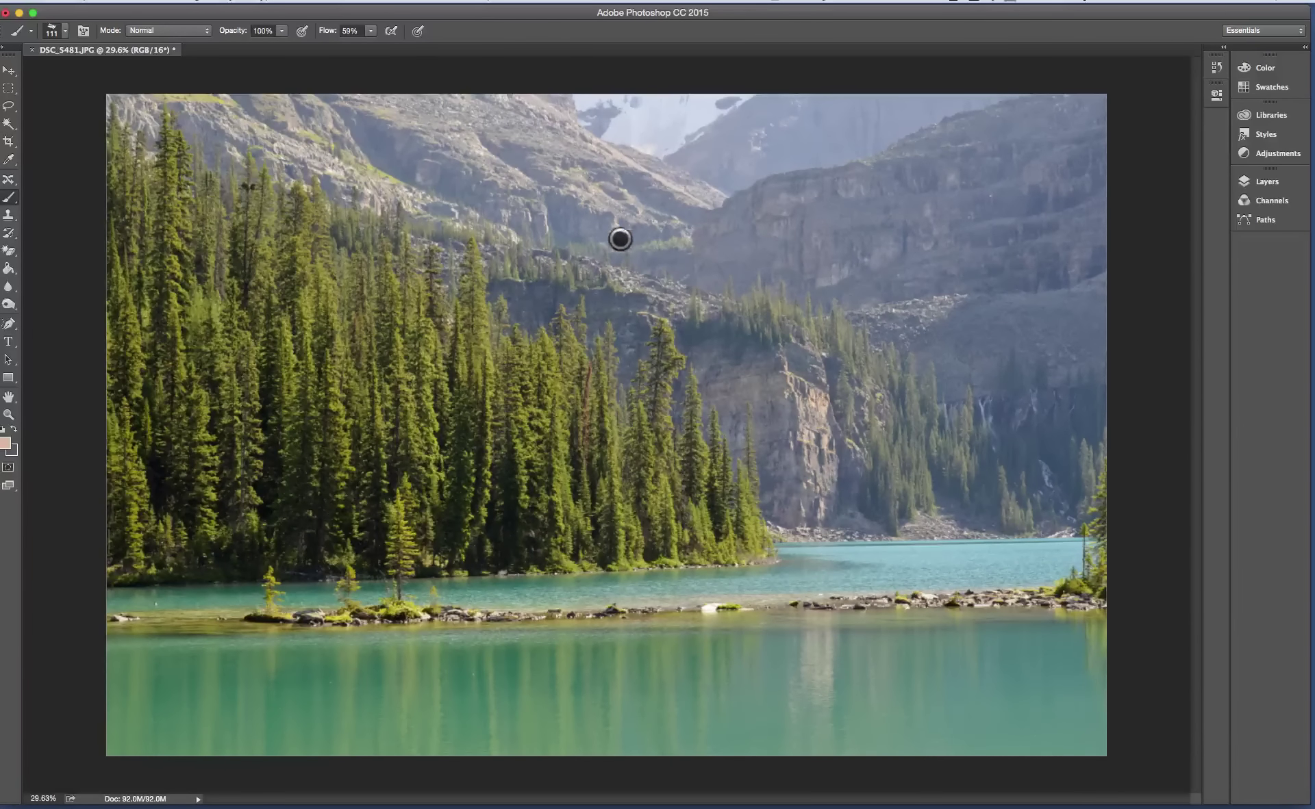
Step: Zoom in, set the brush Size to 44 px, and paint a tan dab on the distant upper cliff
scroll(621, 243, down, 3)
scroll(621, 232, up, 6)
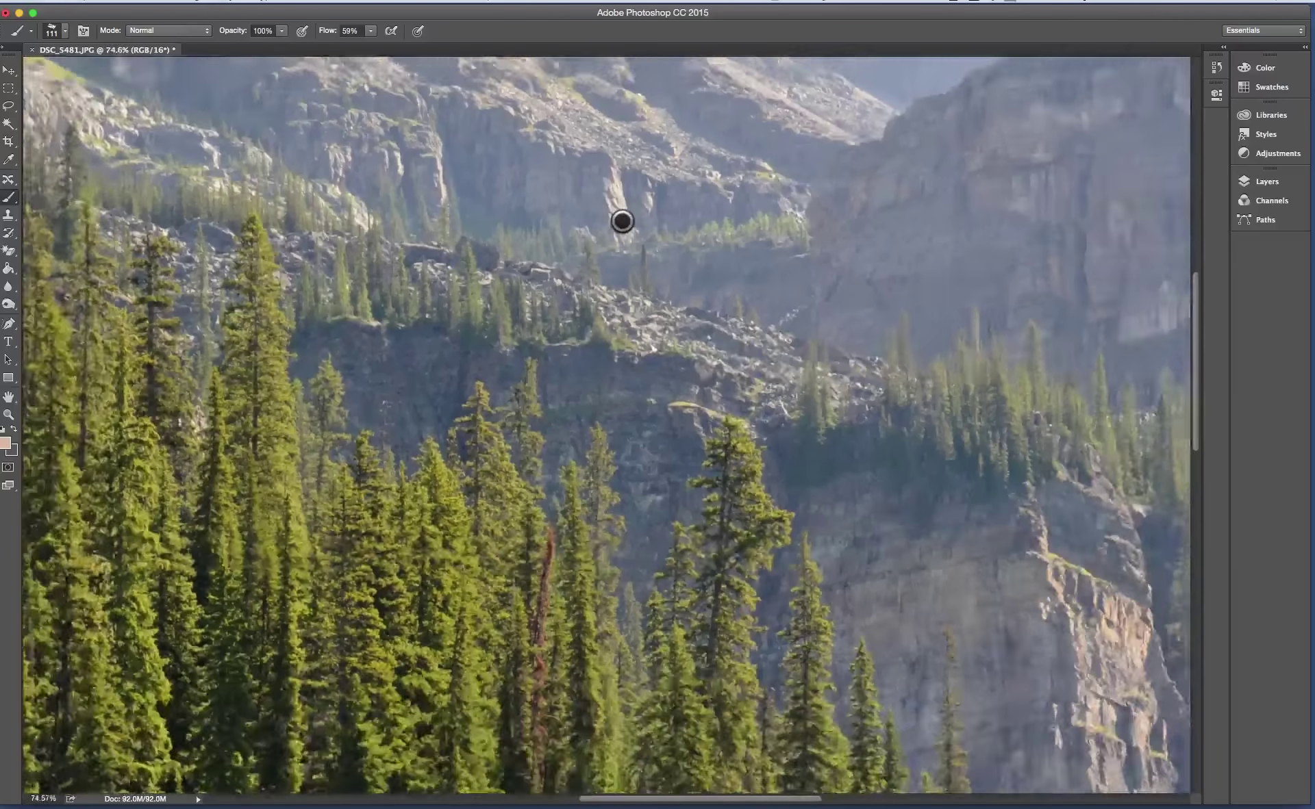
scroll(622, 221, up, 1)
right_click(636, 193)
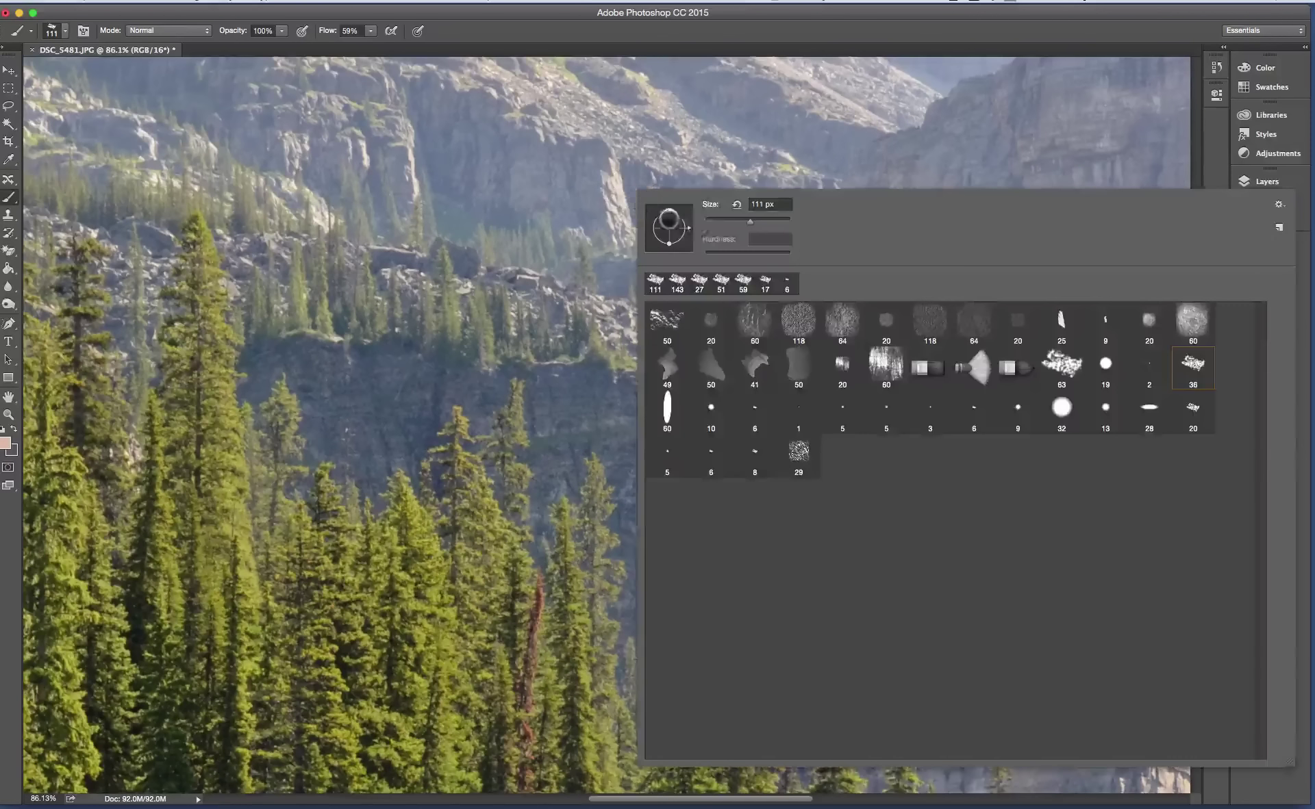
drag(711, 204, 622, 200)
click(625, 228)
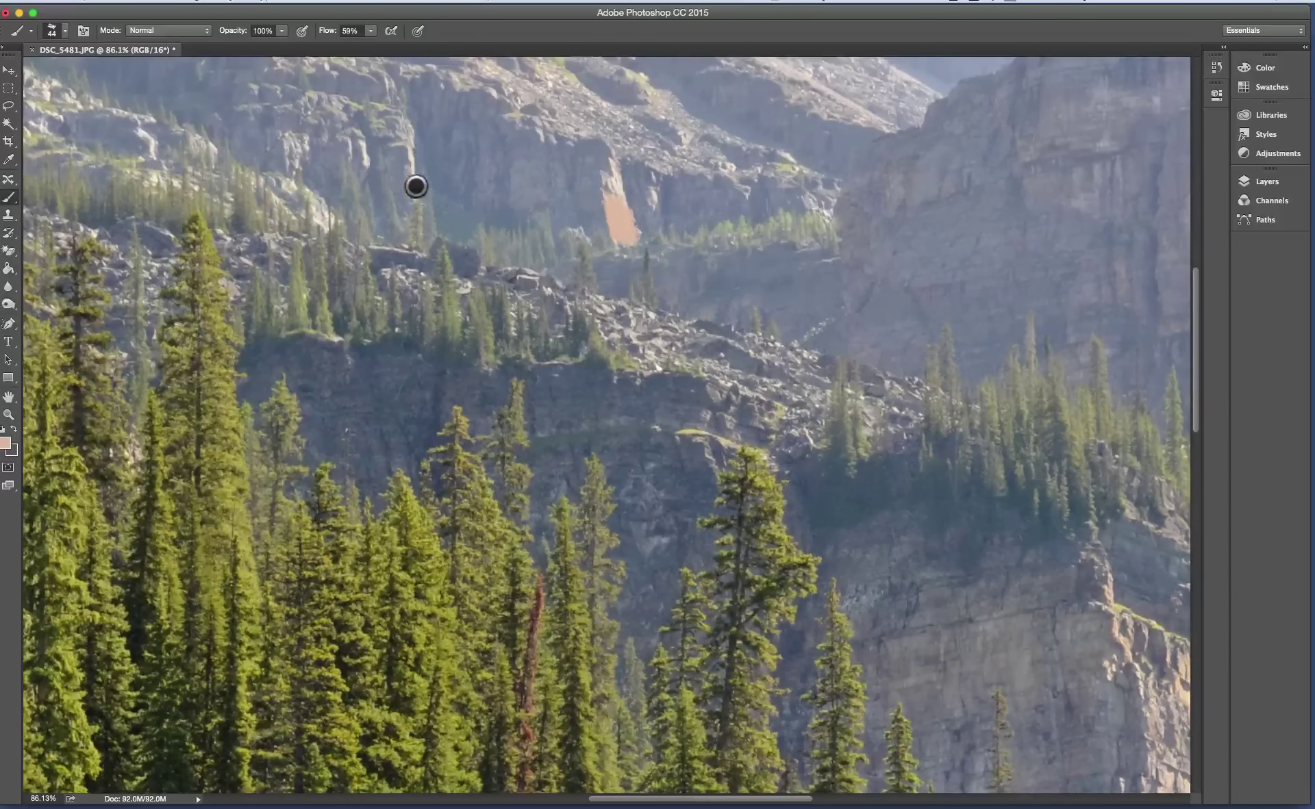
drag(414, 188, 418, 200)
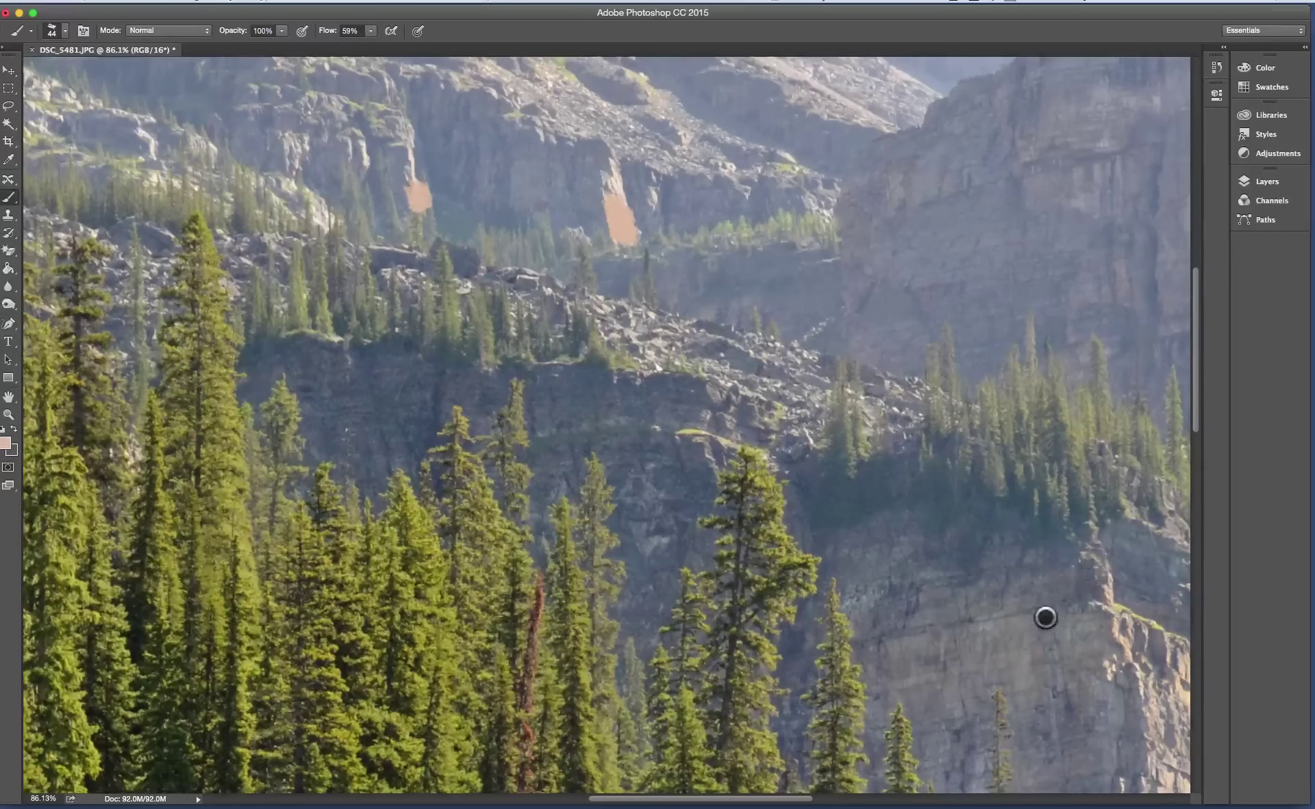
Step: Zoom out until the whole lake photo fits the window, showing both tan streaks on the far cliff
scroll(1024, 628, down, 5)
scroll(1088, 664, down, 3)
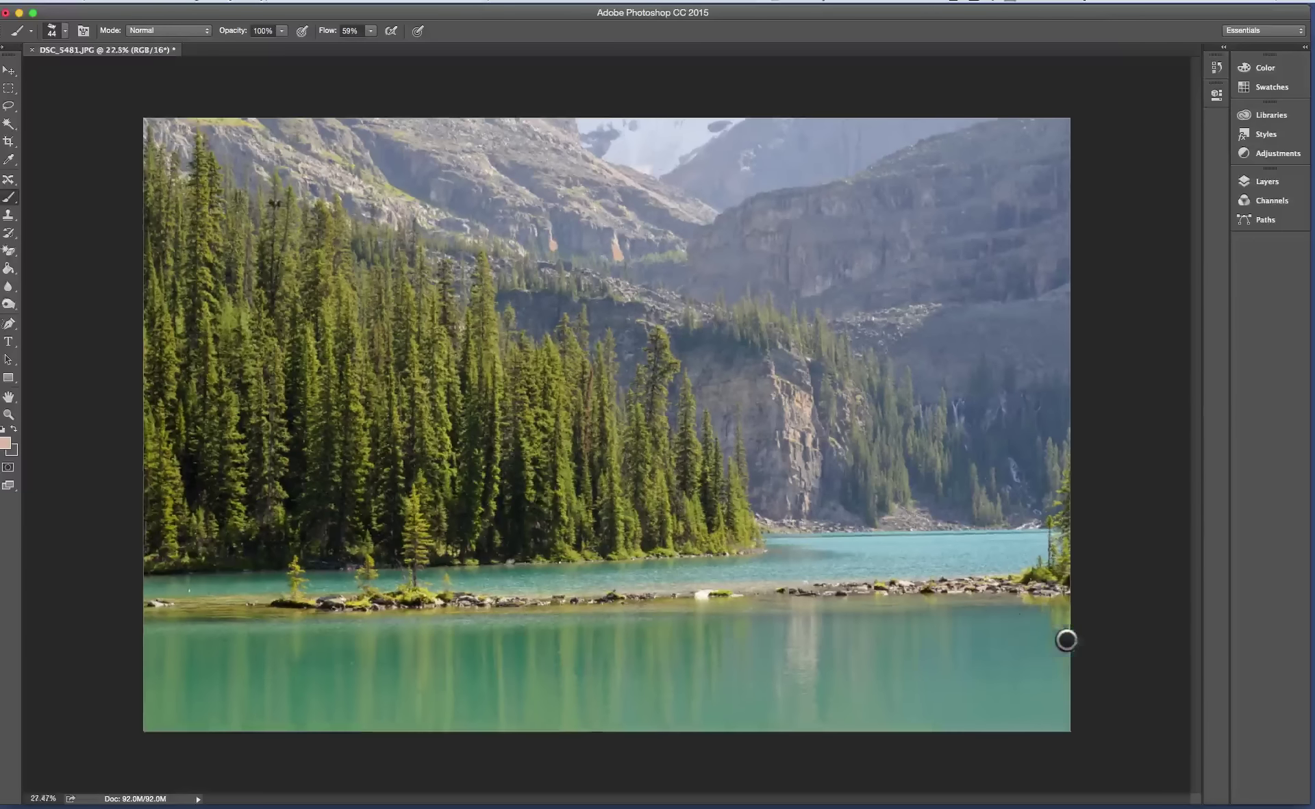
scroll(813, 402, up, 1)
scroll(828, 423, down, 1)
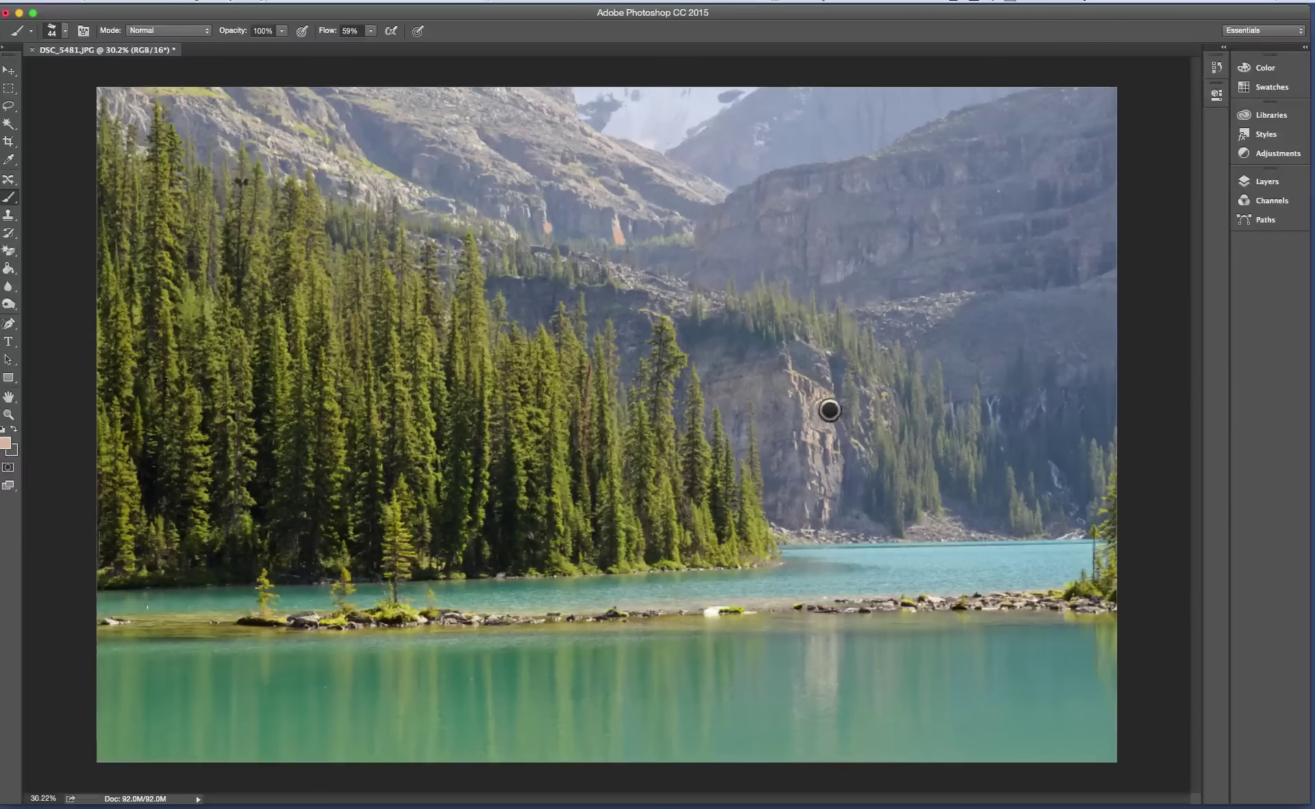